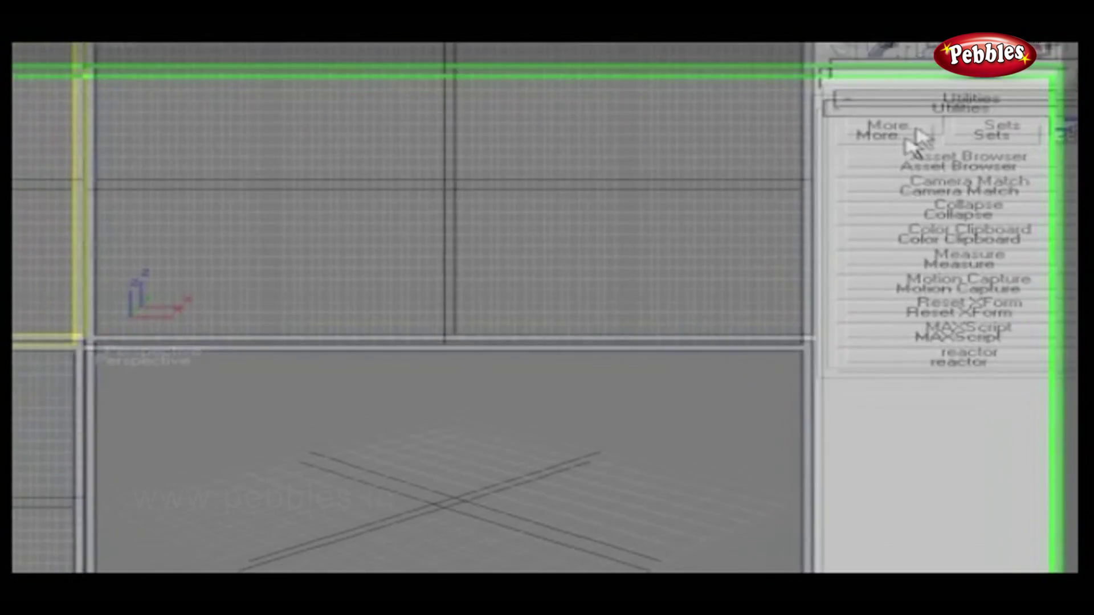
Launch Camera Tracker from More, collapse its five rollouts, and bring up Configure Button Sets.
left_click(867, 188)
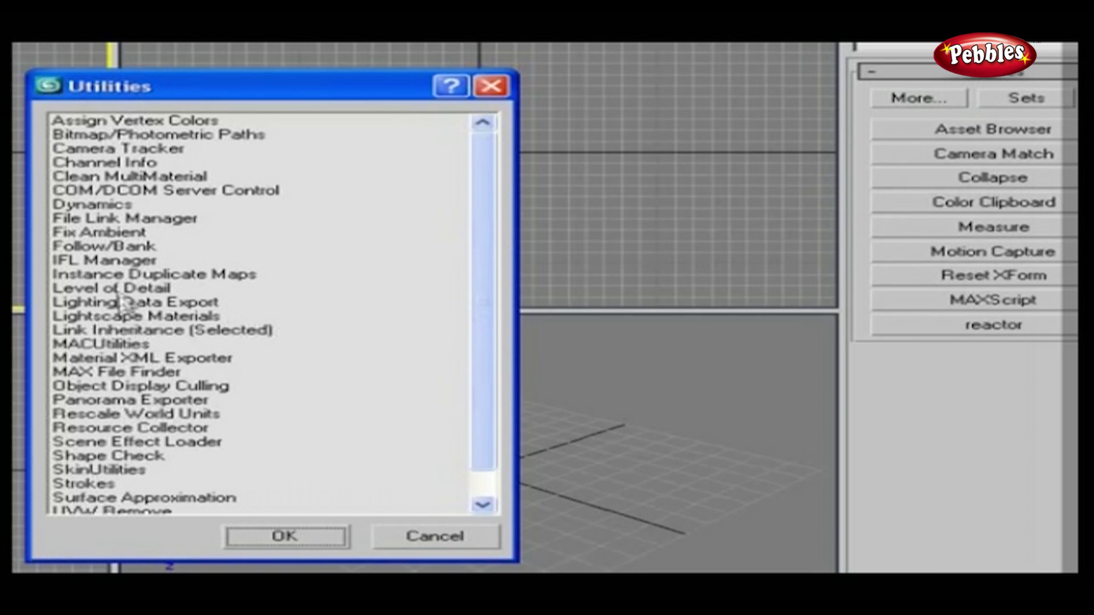
left_click(107, 149)
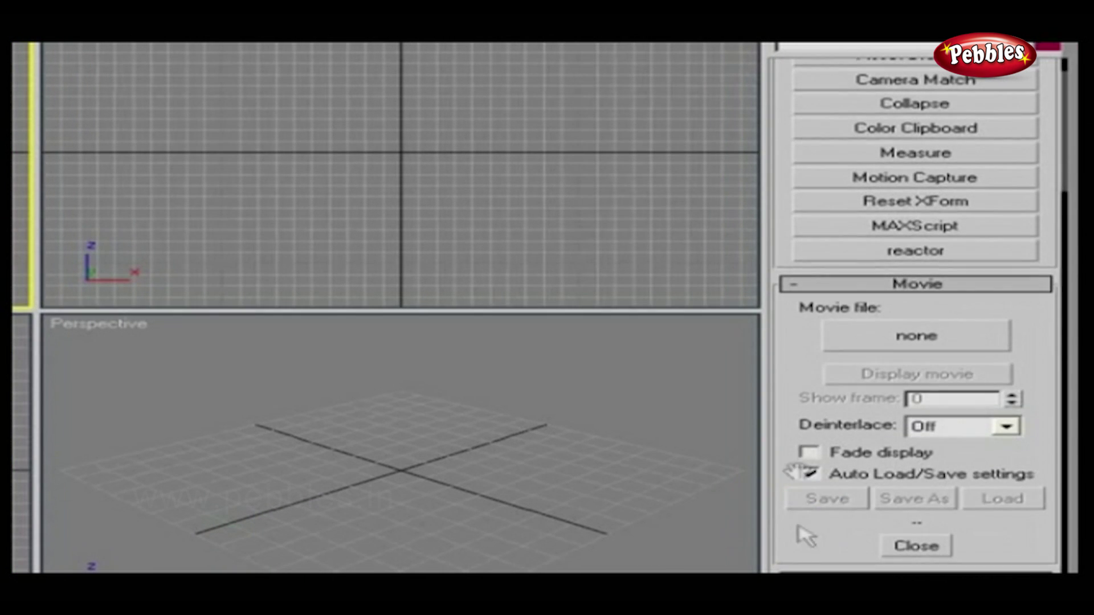
left_click(797, 287)
left_click(800, 306)
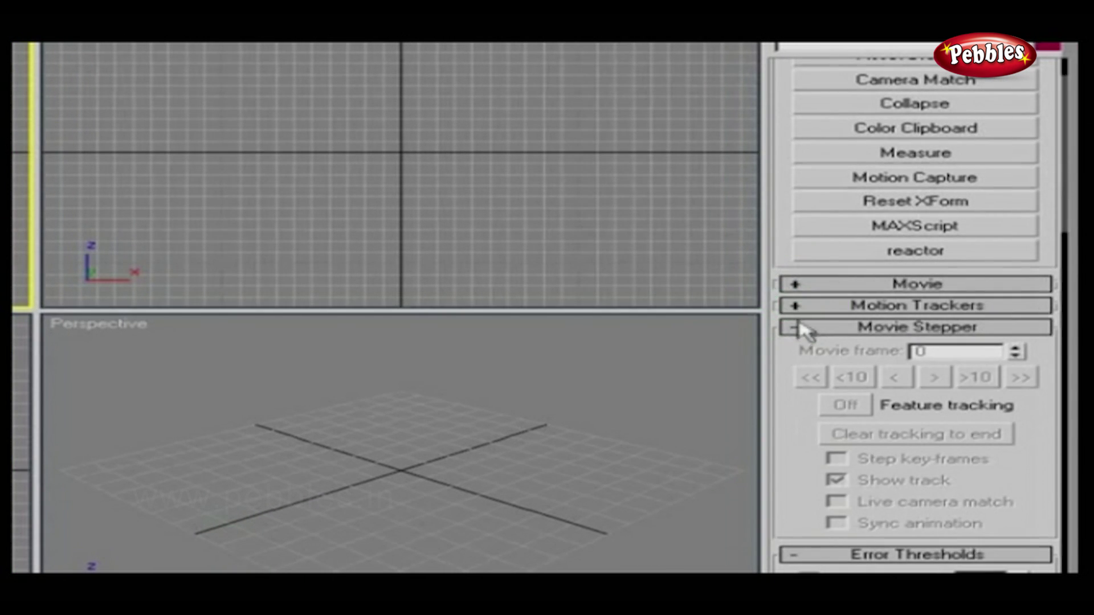
left_click(797, 326)
left_click(795, 347)
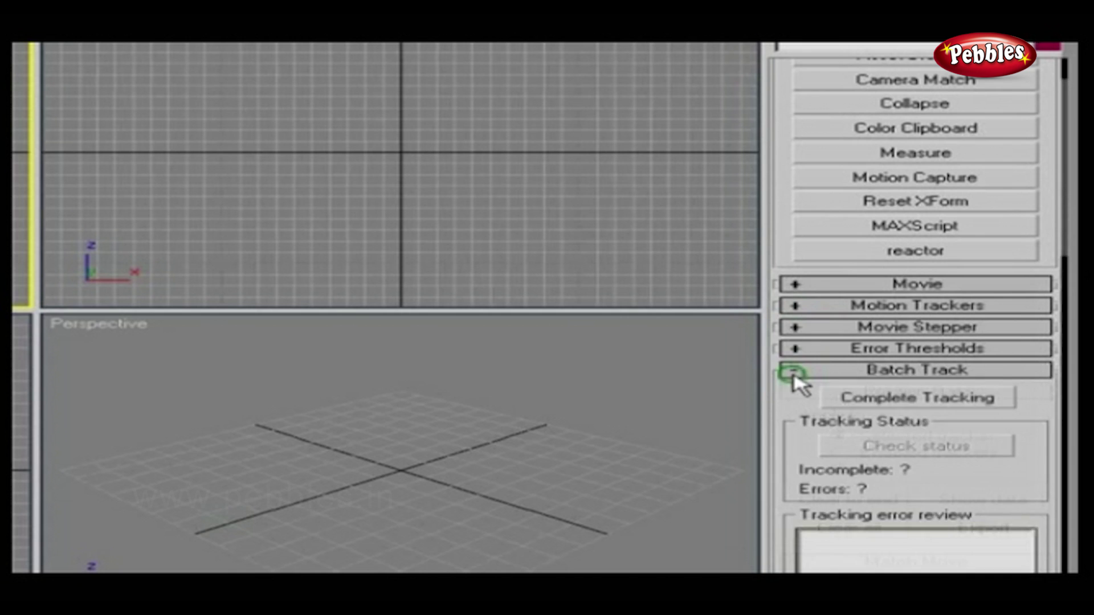
left_click(794, 375)
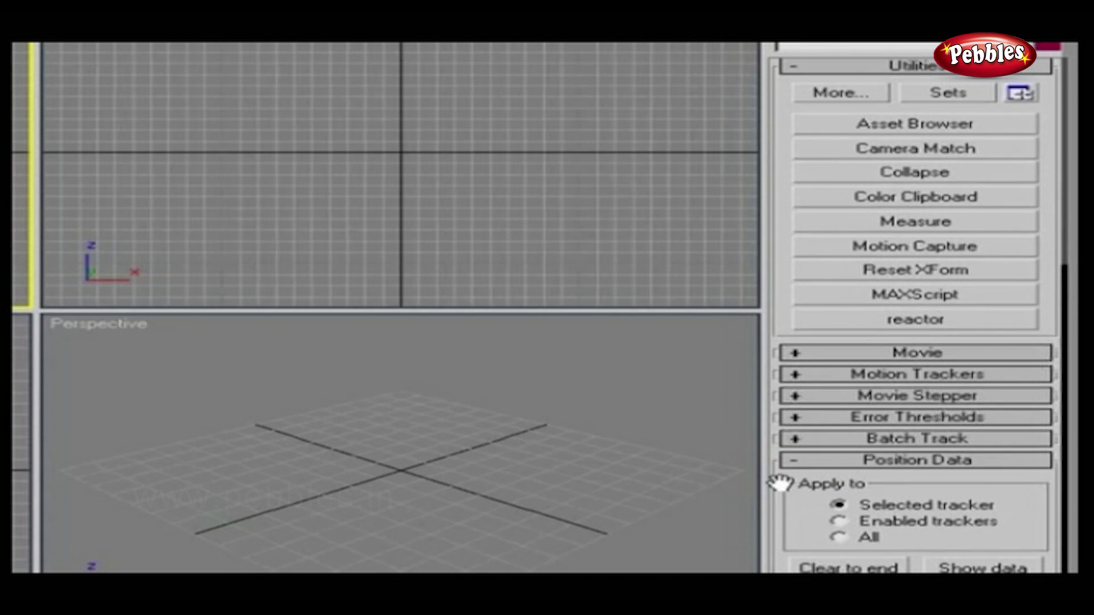
left_click(1019, 93)
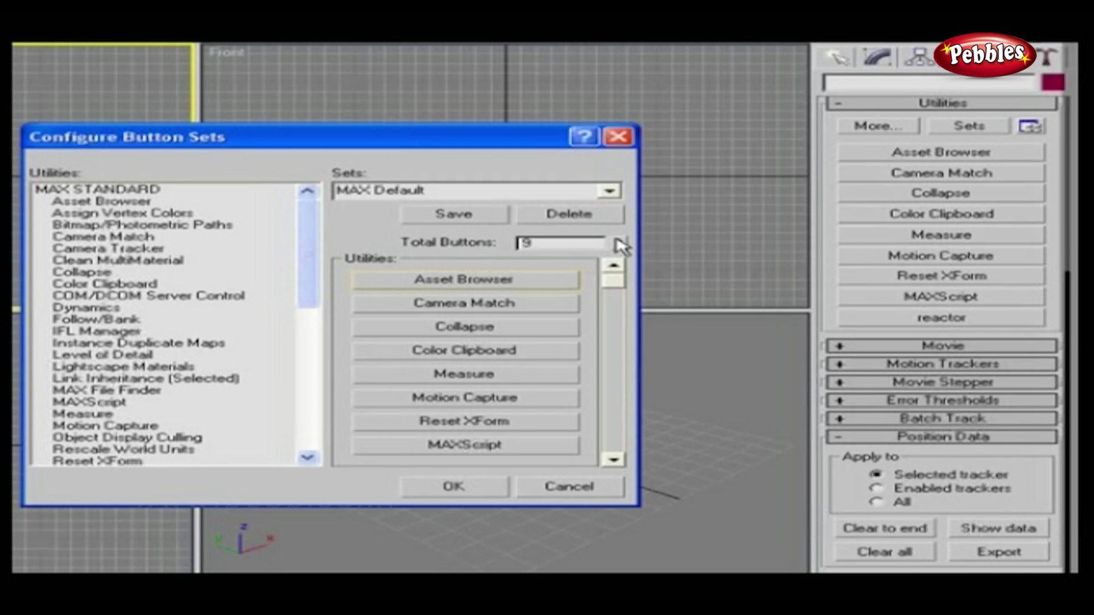
Set Total Buttons to 10, drag Camera Tracker into the empty slot, and start naming the set.
left_click(617, 240)
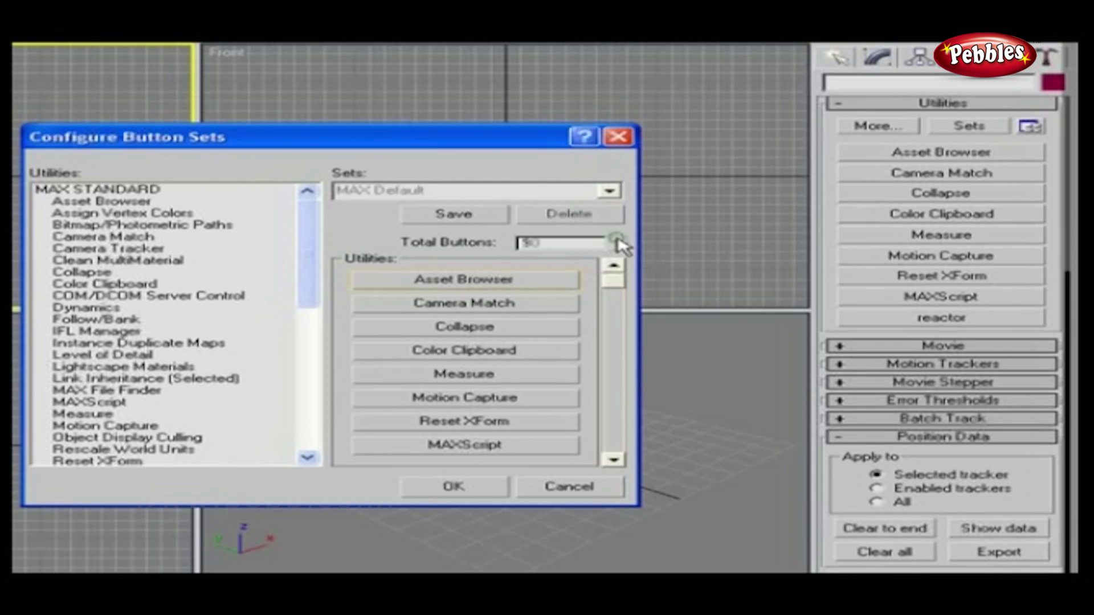
left_click_drag(611, 289, 611, 449)
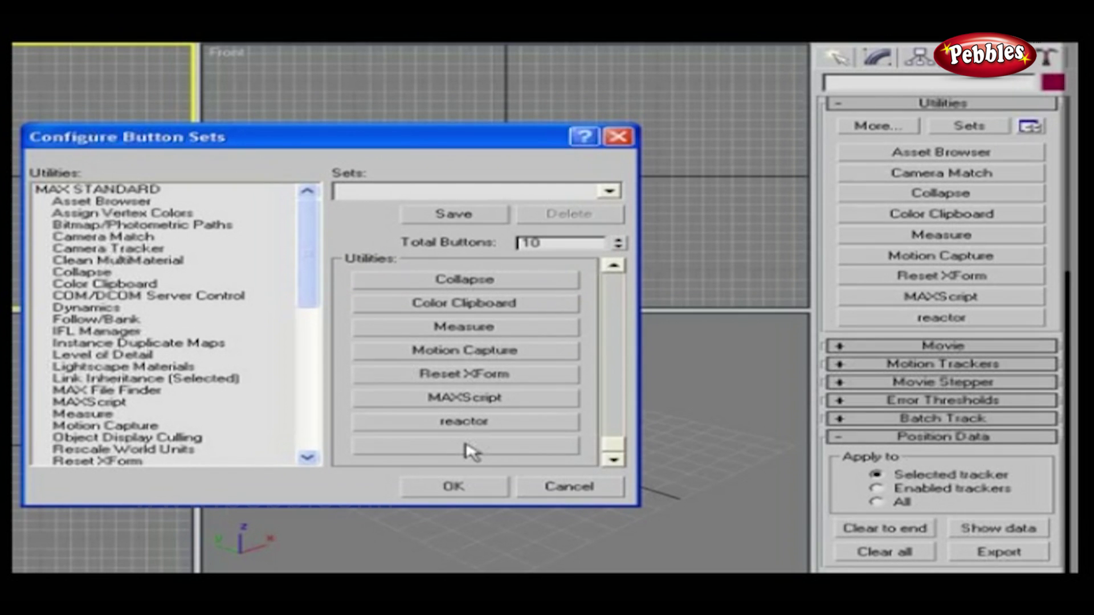
left_click_drag(137, 250, 479, 449)
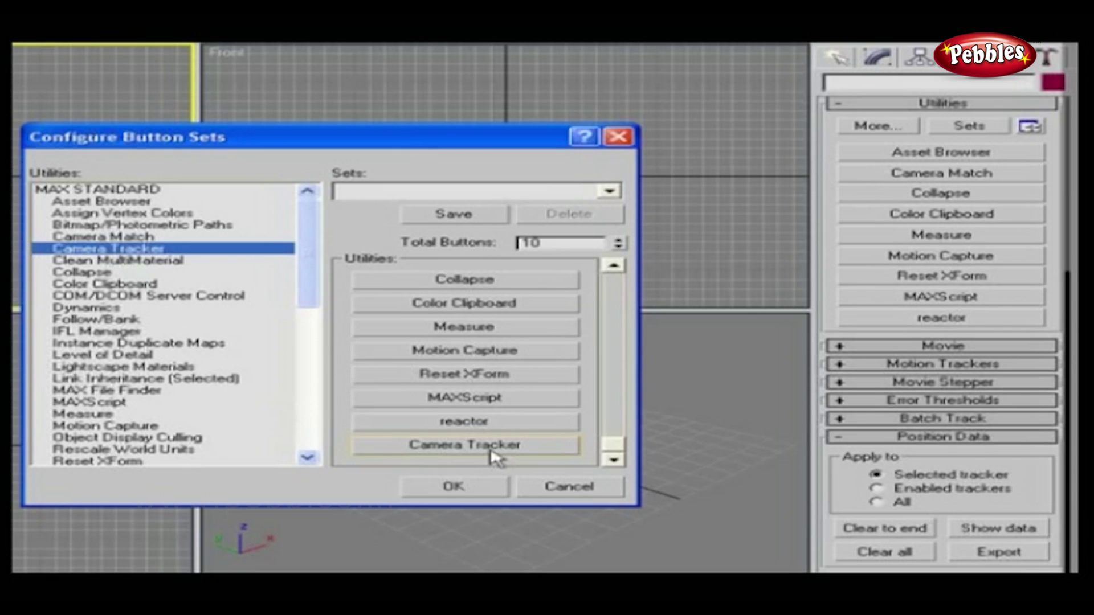
left_click(385, 191)
type("my")
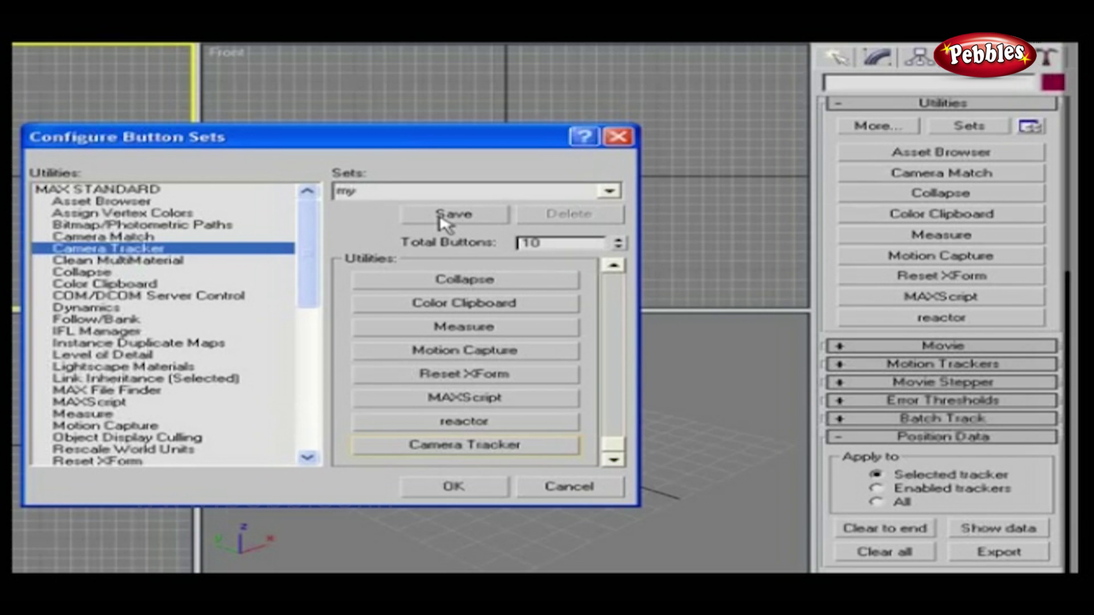
left_click(476, 487)
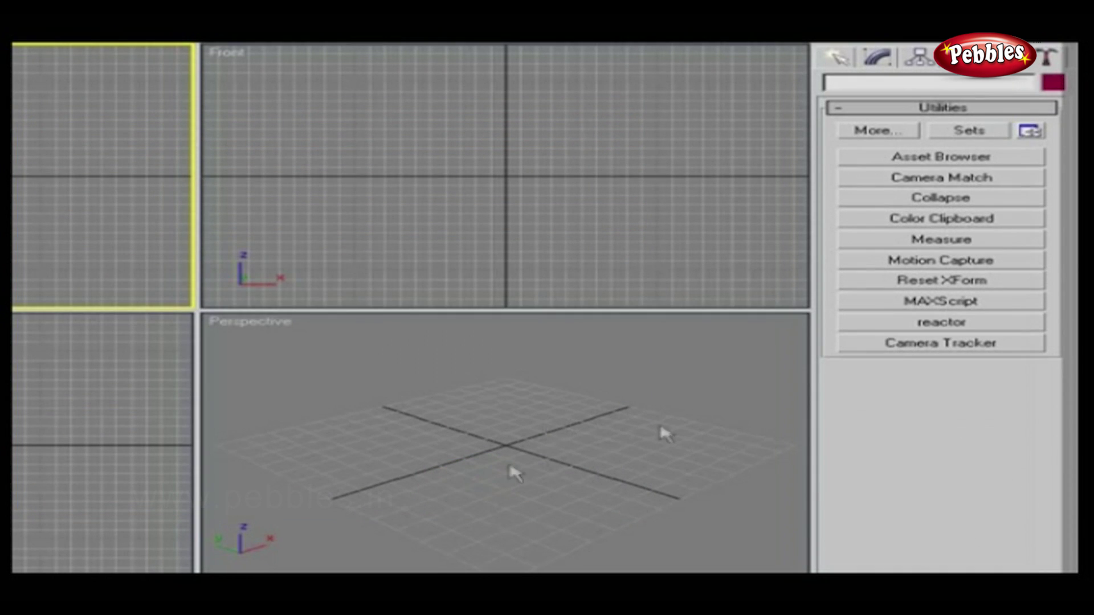
left_click(960, 350)
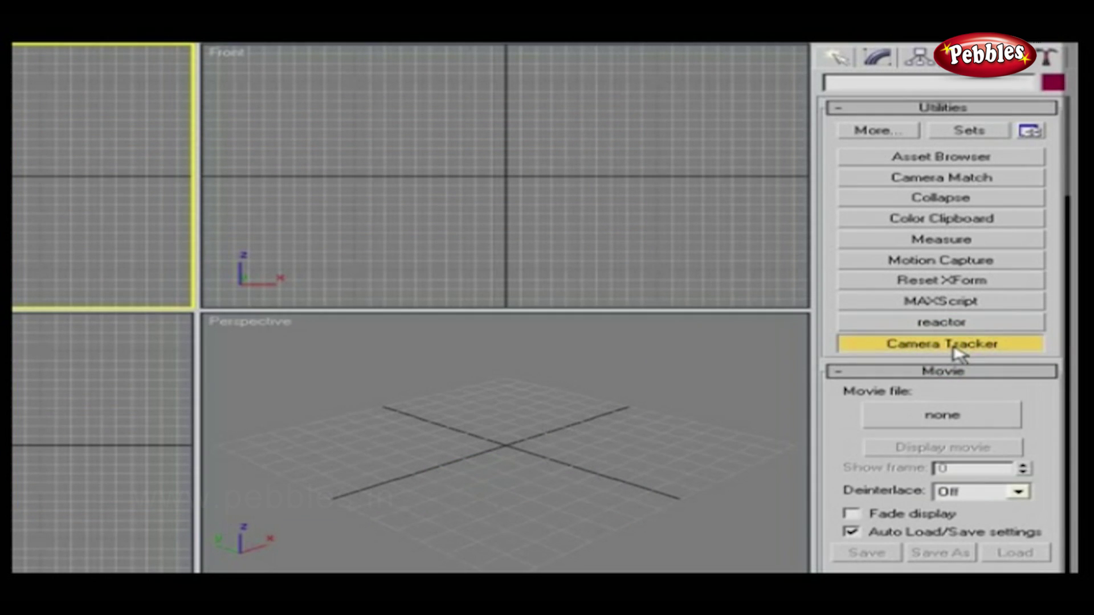
left_click(959, 351)
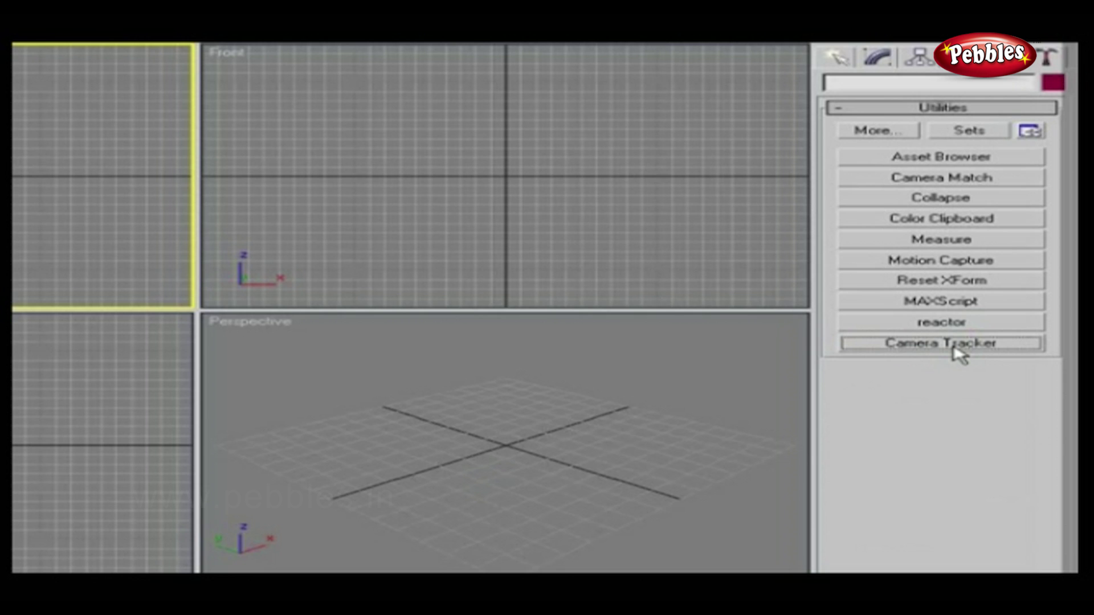
left_click(1030, 131)
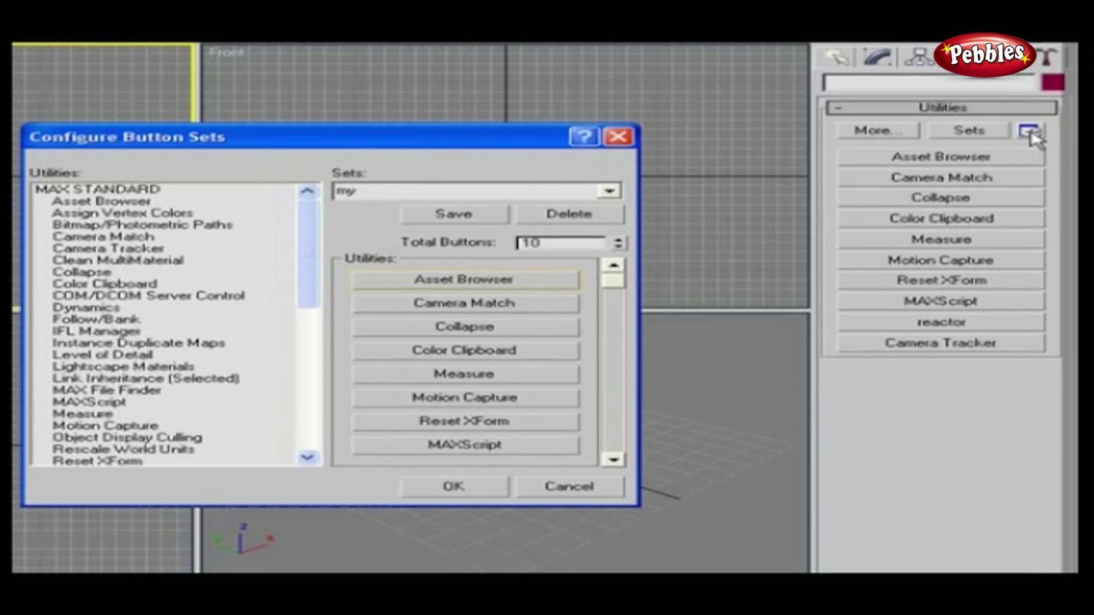
left_click(608, 191)
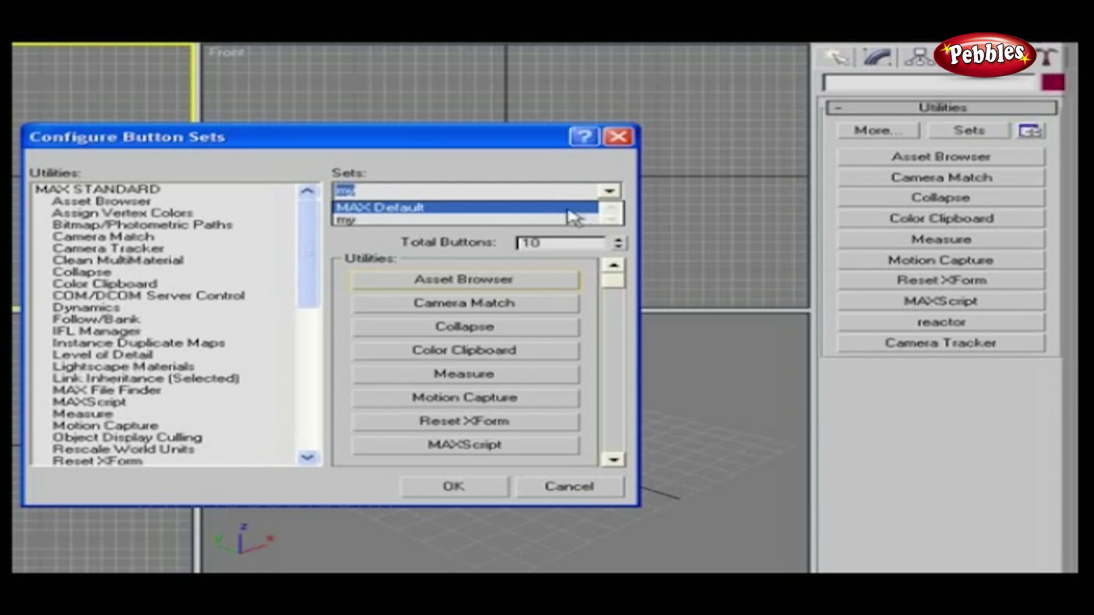
left_click(513, 223)
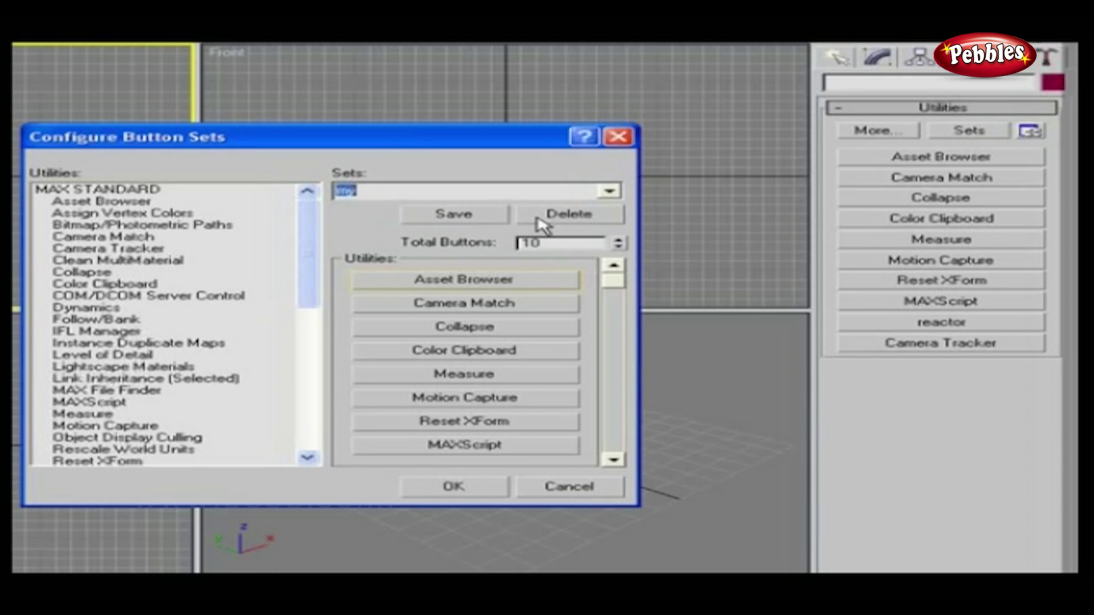
Close the button set configuration and select MAX Default from the Sets list.
left_click(526, 487)
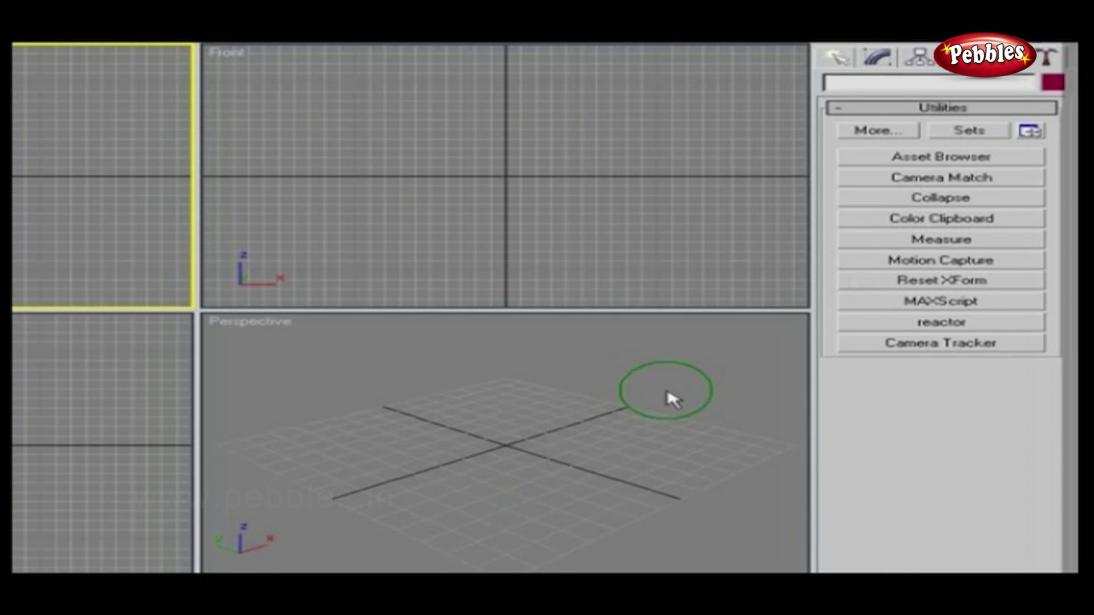
left_click(991, 138)
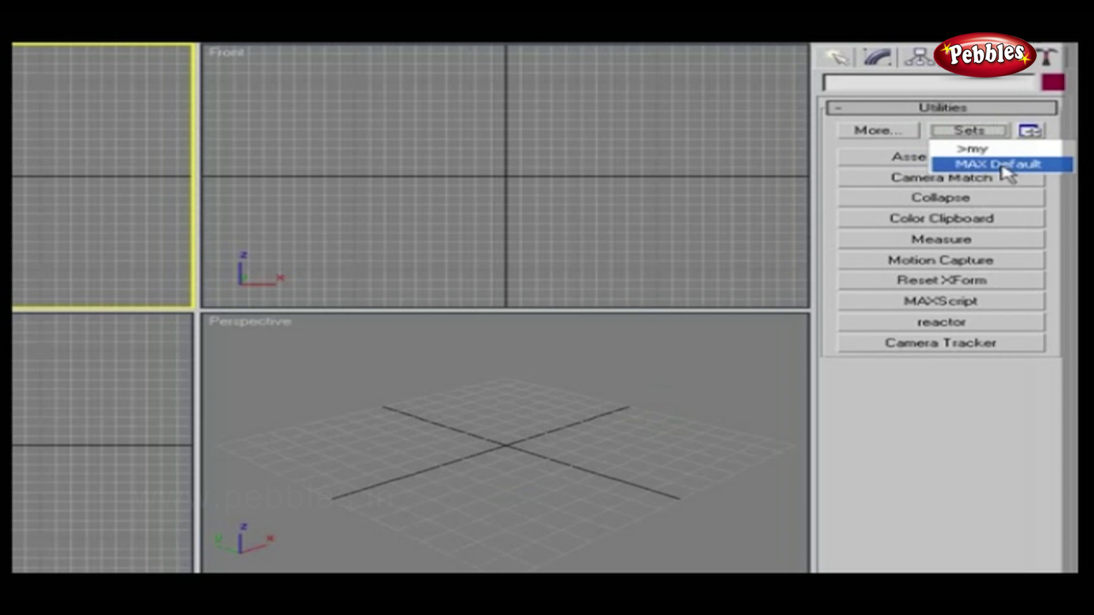
left_click(1002, 168)
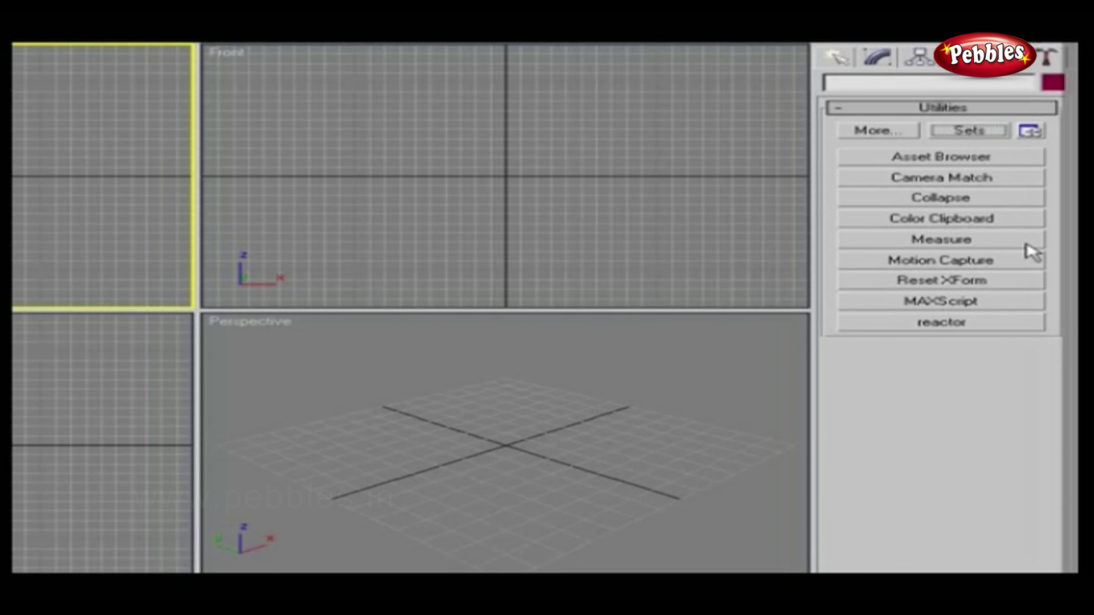
left_click(975, 182)
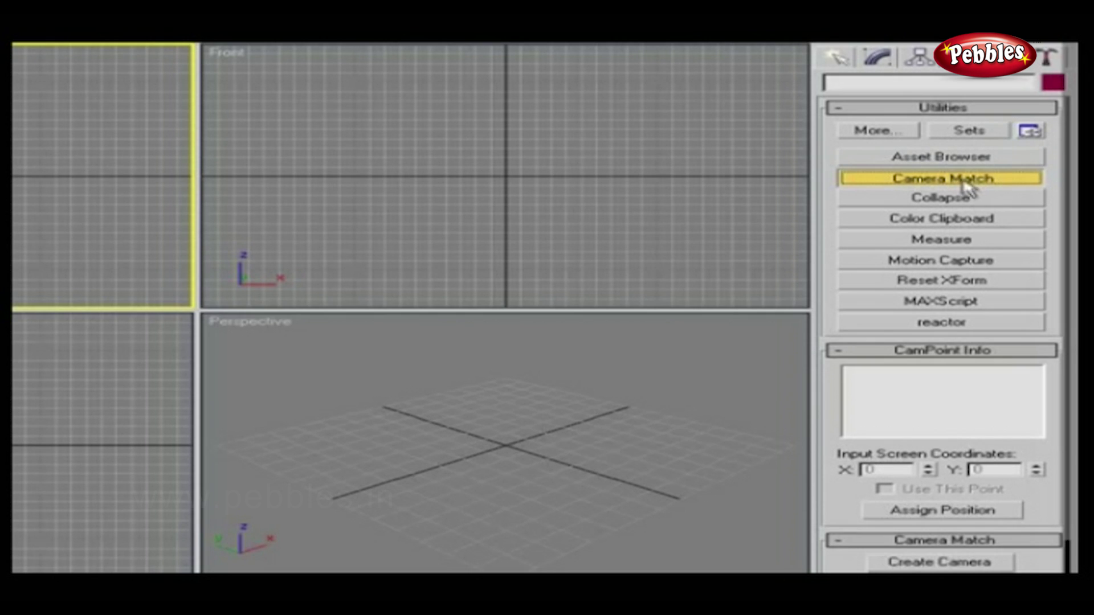
left_click(843, 349)
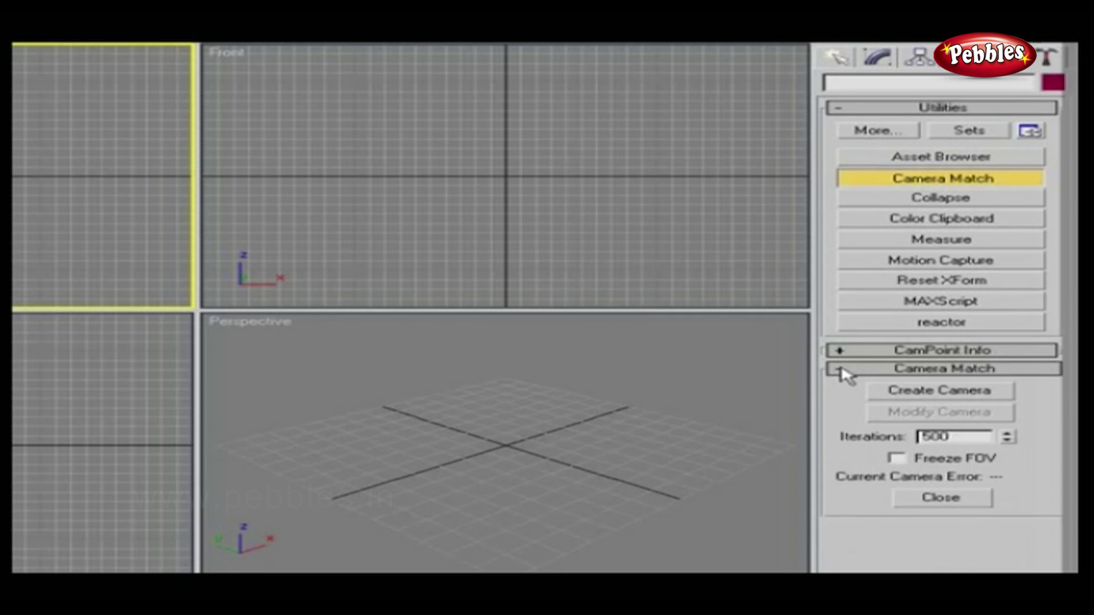
left_click(842, 369)
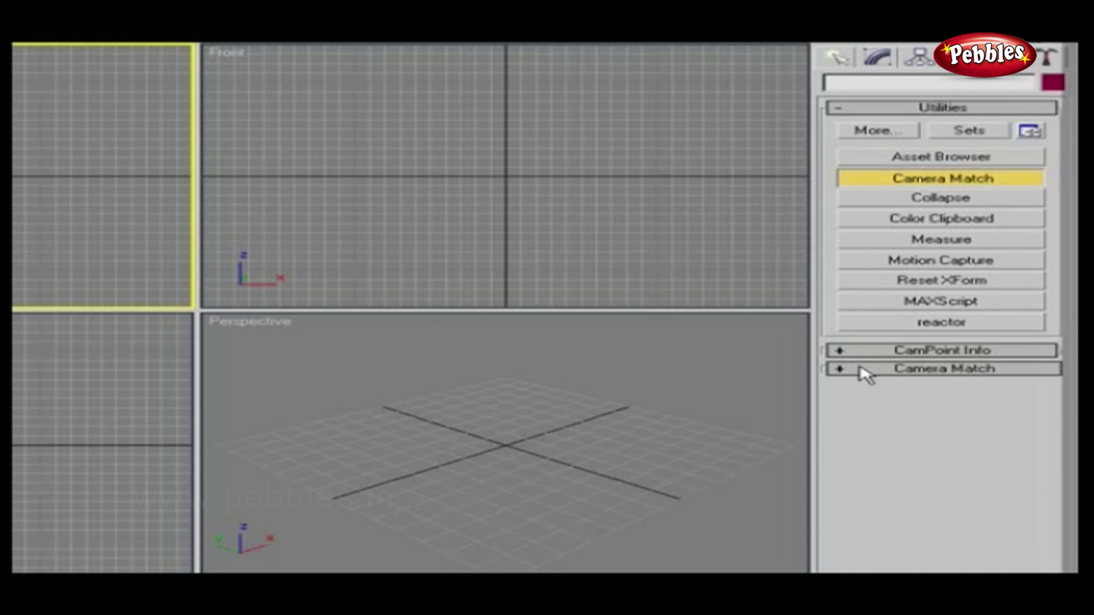
left_click(881, 177)
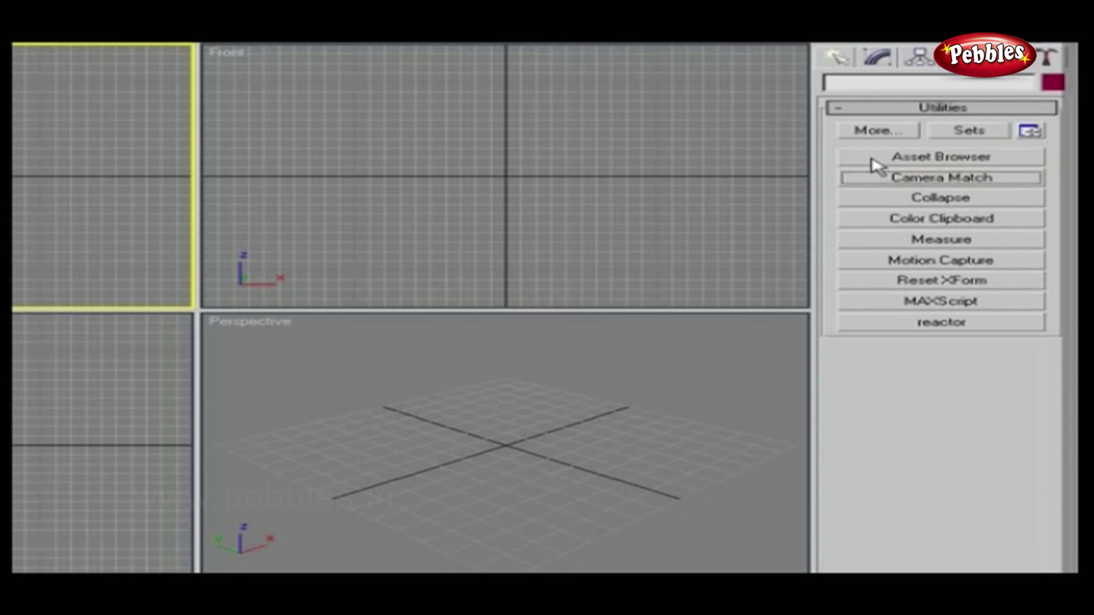
left_click(880, 159)
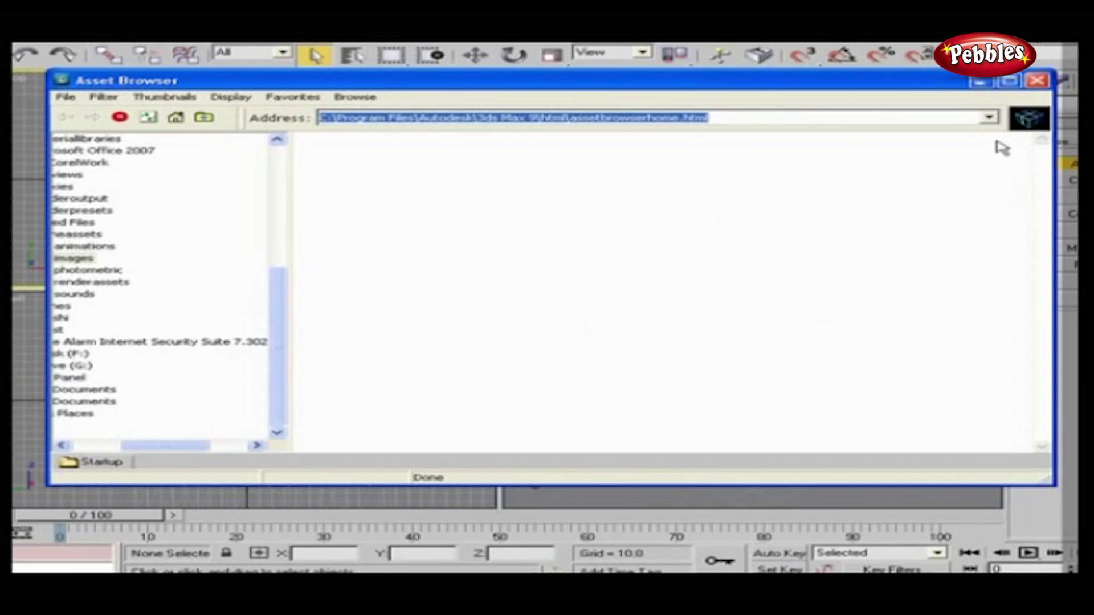
left_click(895, 80)
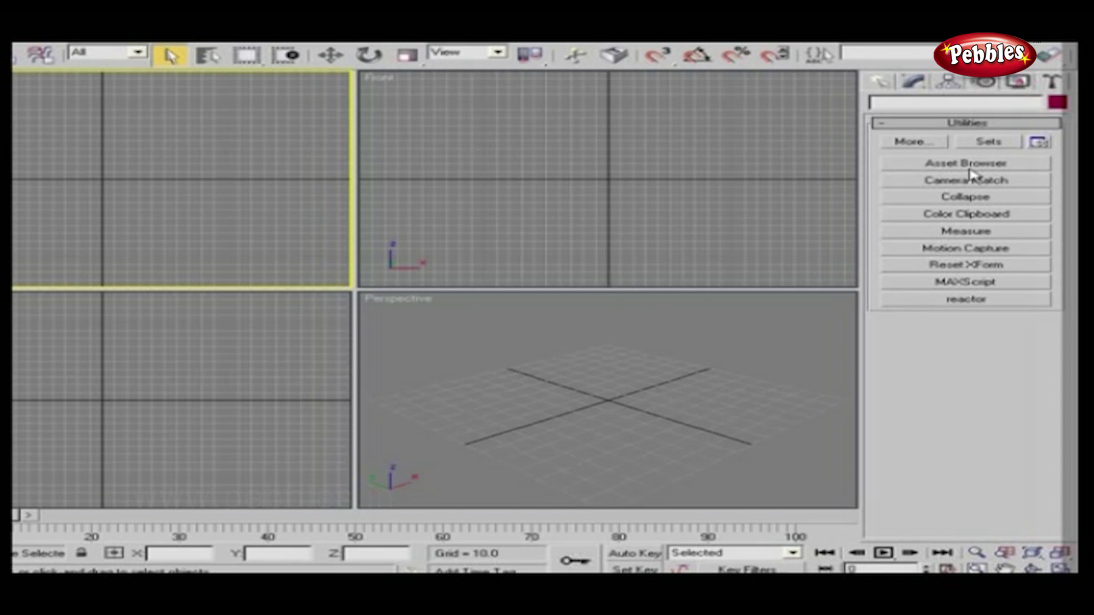
left_click(971, 180)
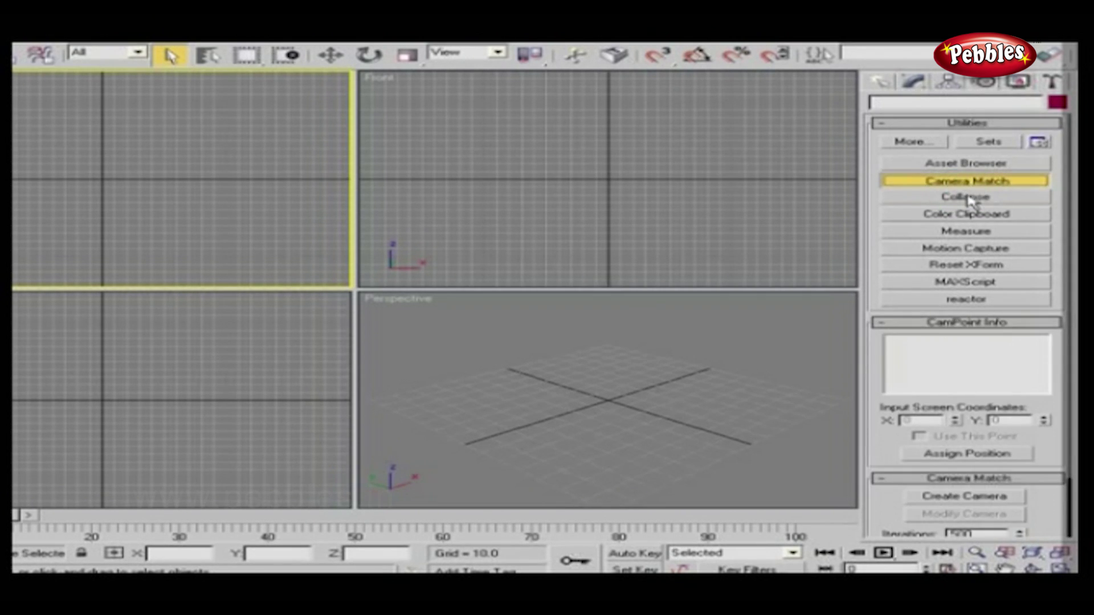
left_click(970, 198)
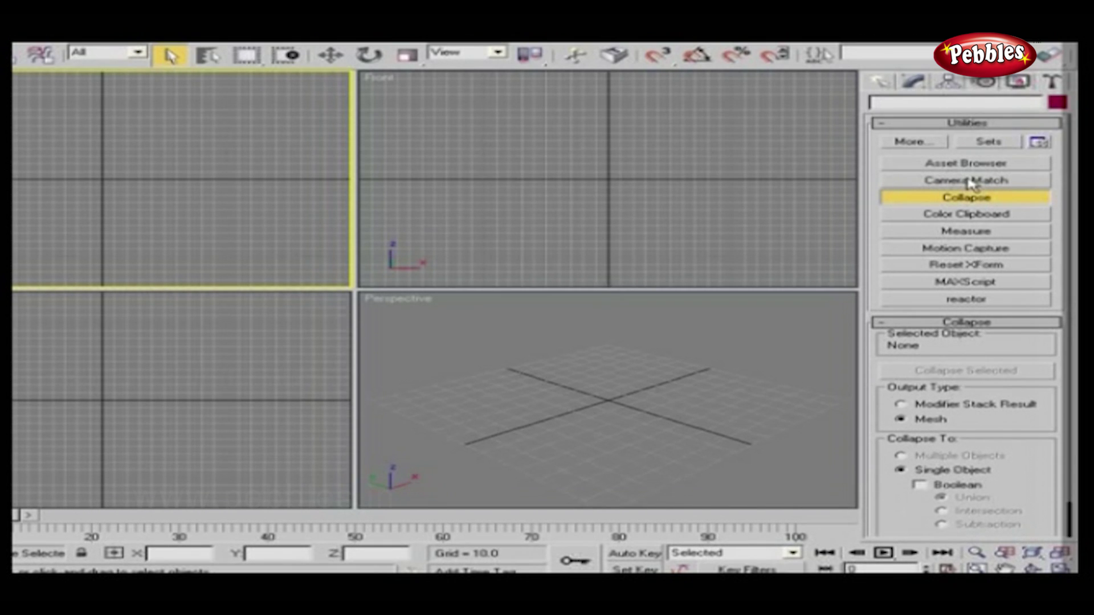
left_click(966, 200)
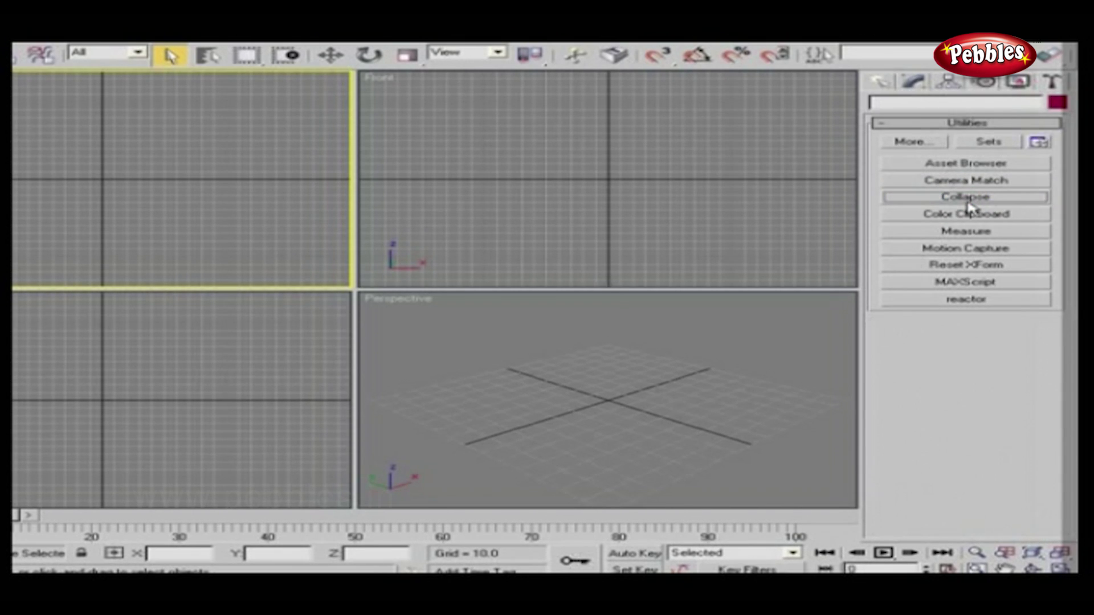
left_click(966, 283)
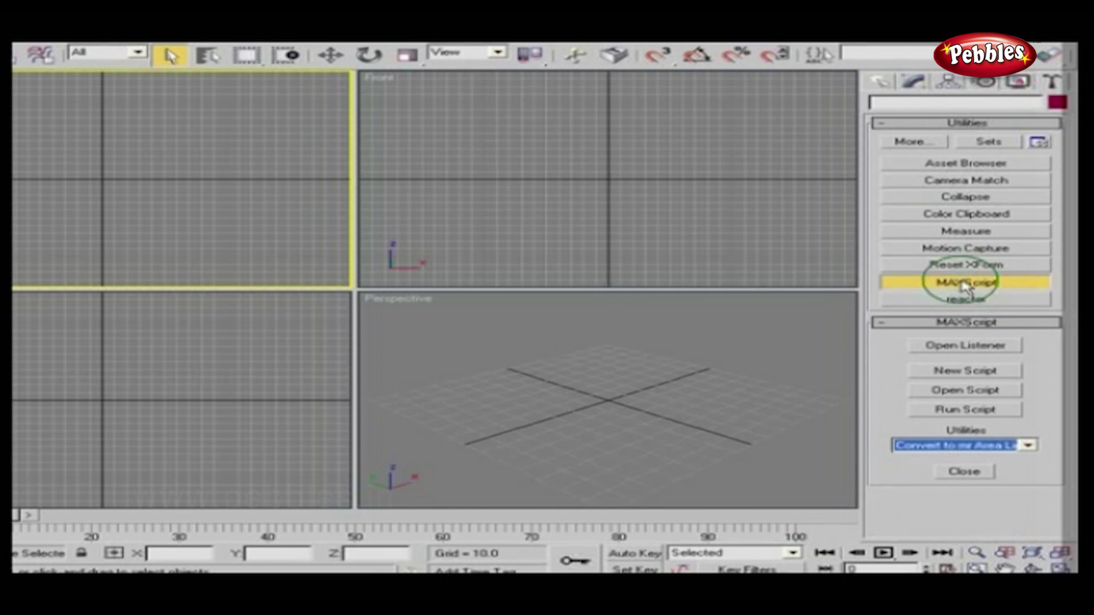
left_click(966, 473)
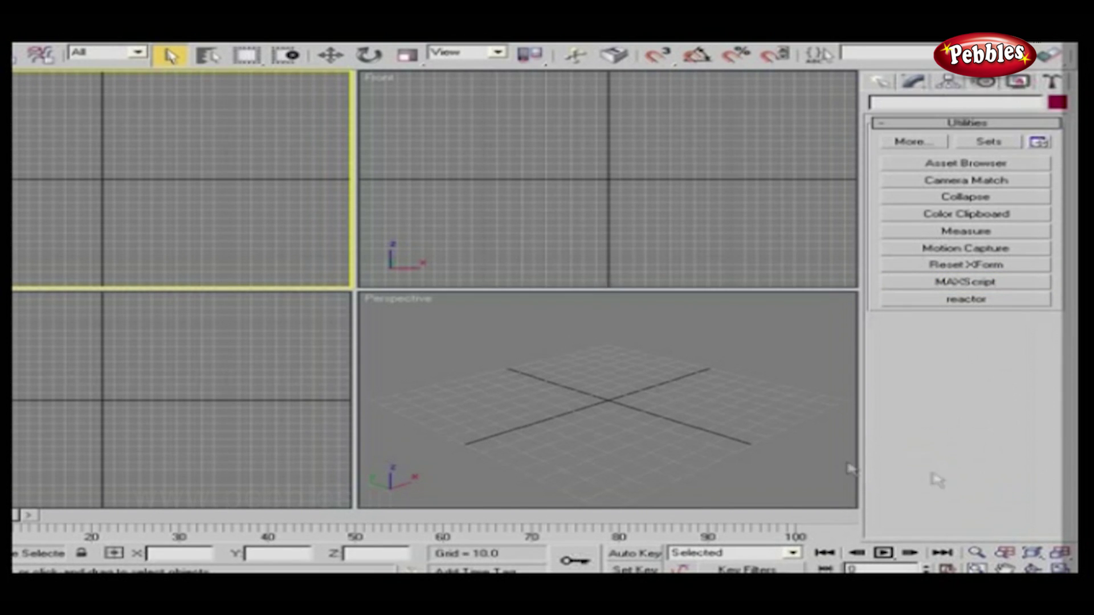